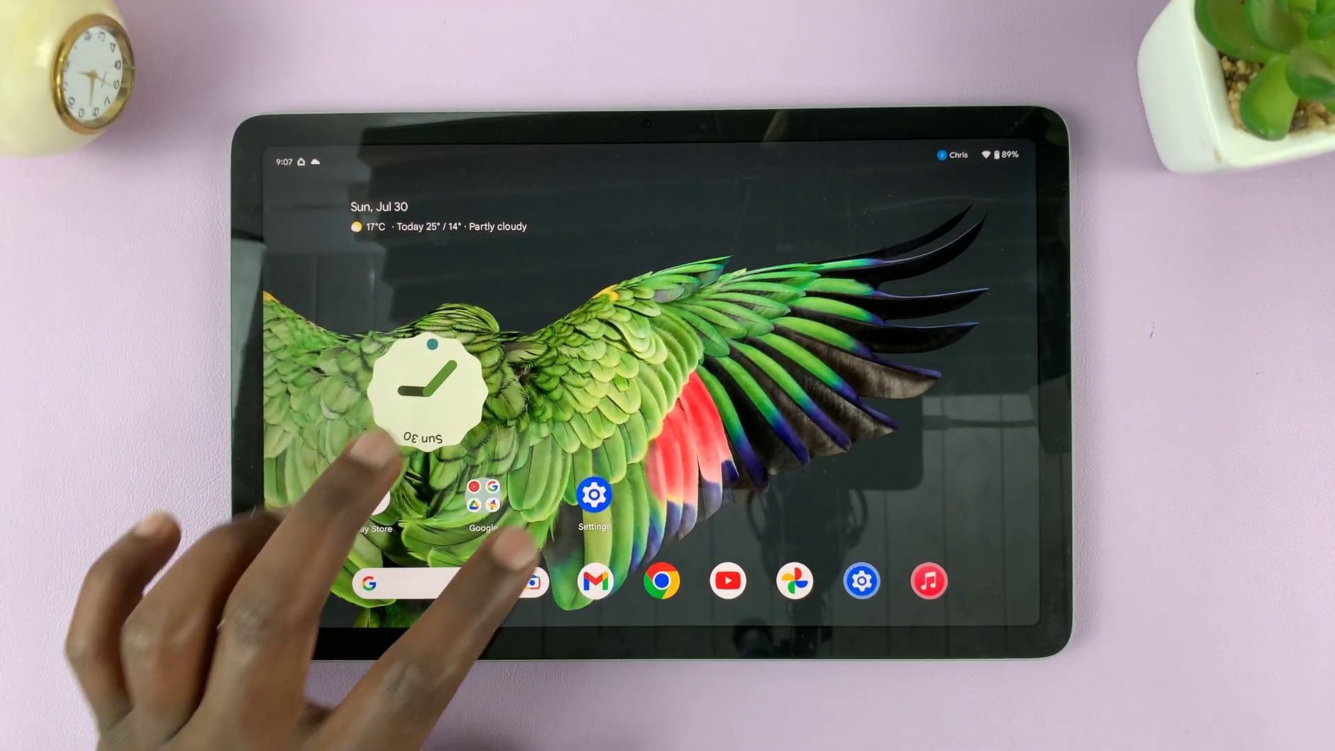
# Launch the Settings app and go to its Display page.
pyautogui.click(592, 496)
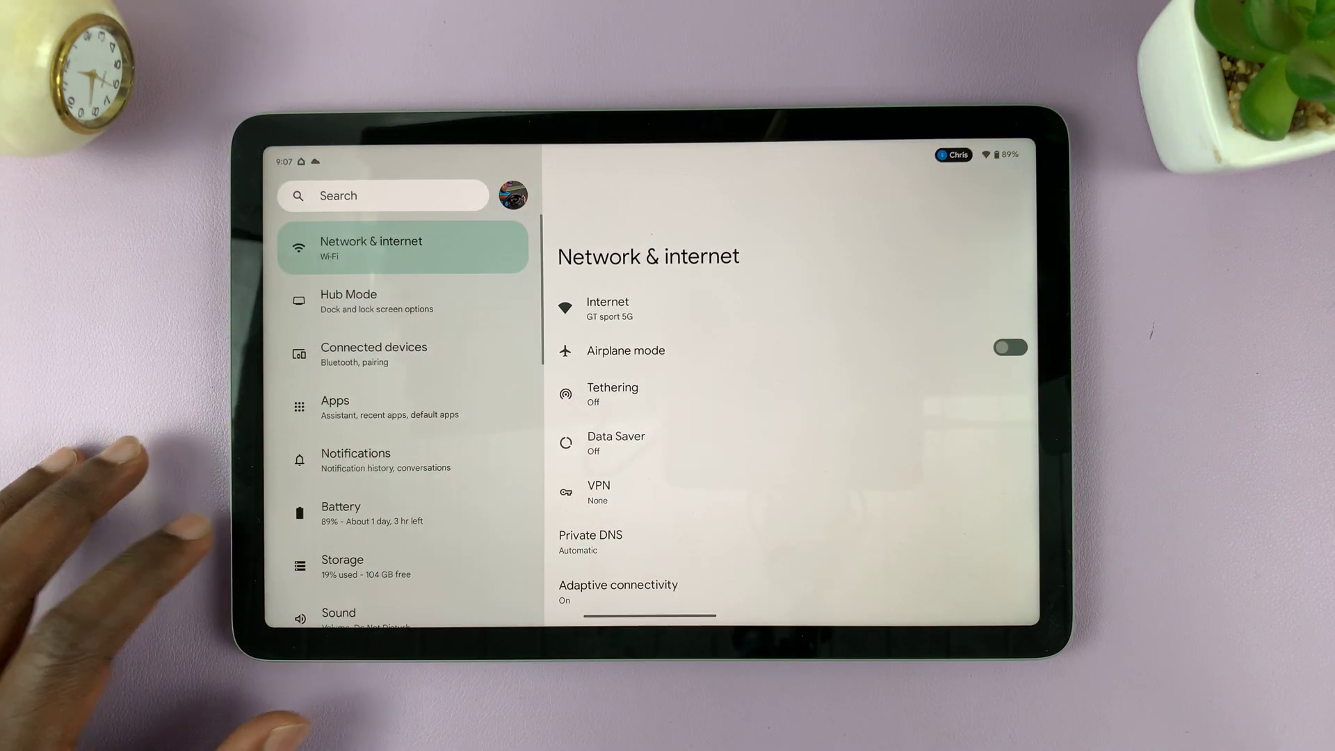
pyautogui.scroll(-2, 313, 448)
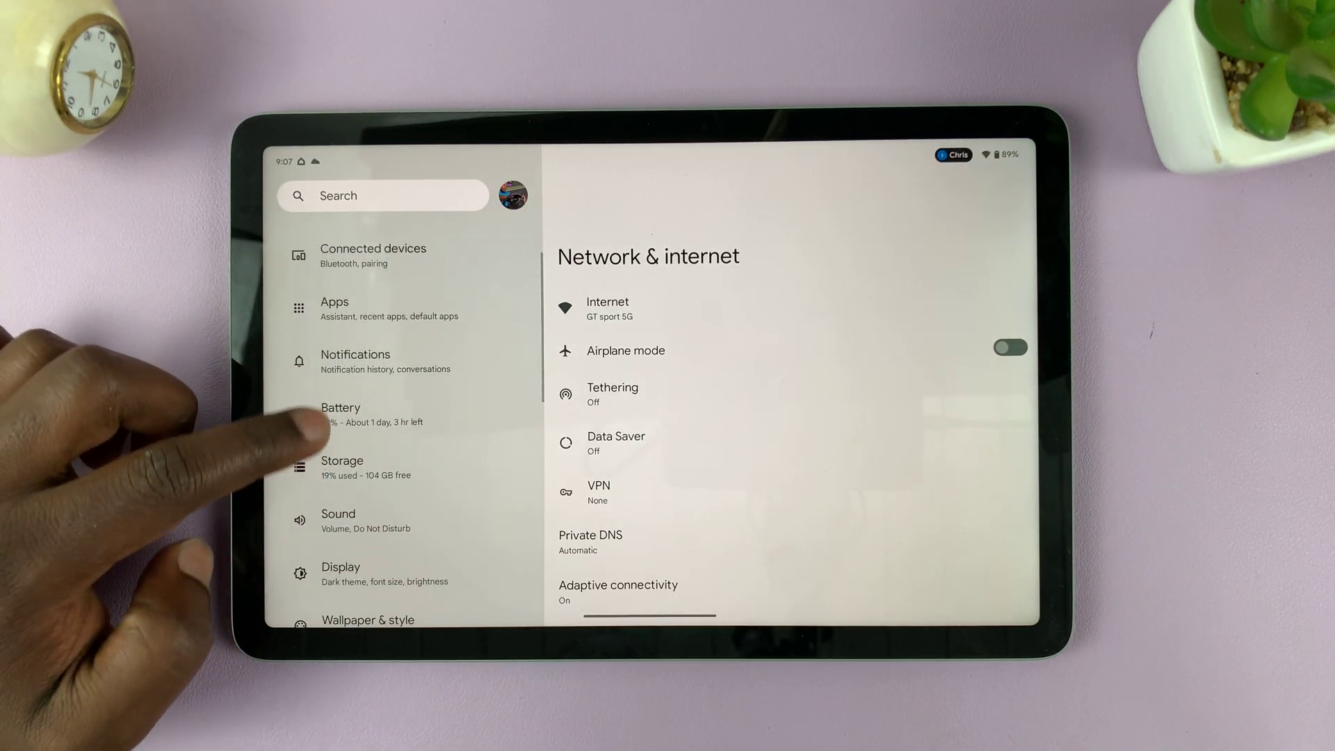
pyautogui.scroll(-3, 313, 423)
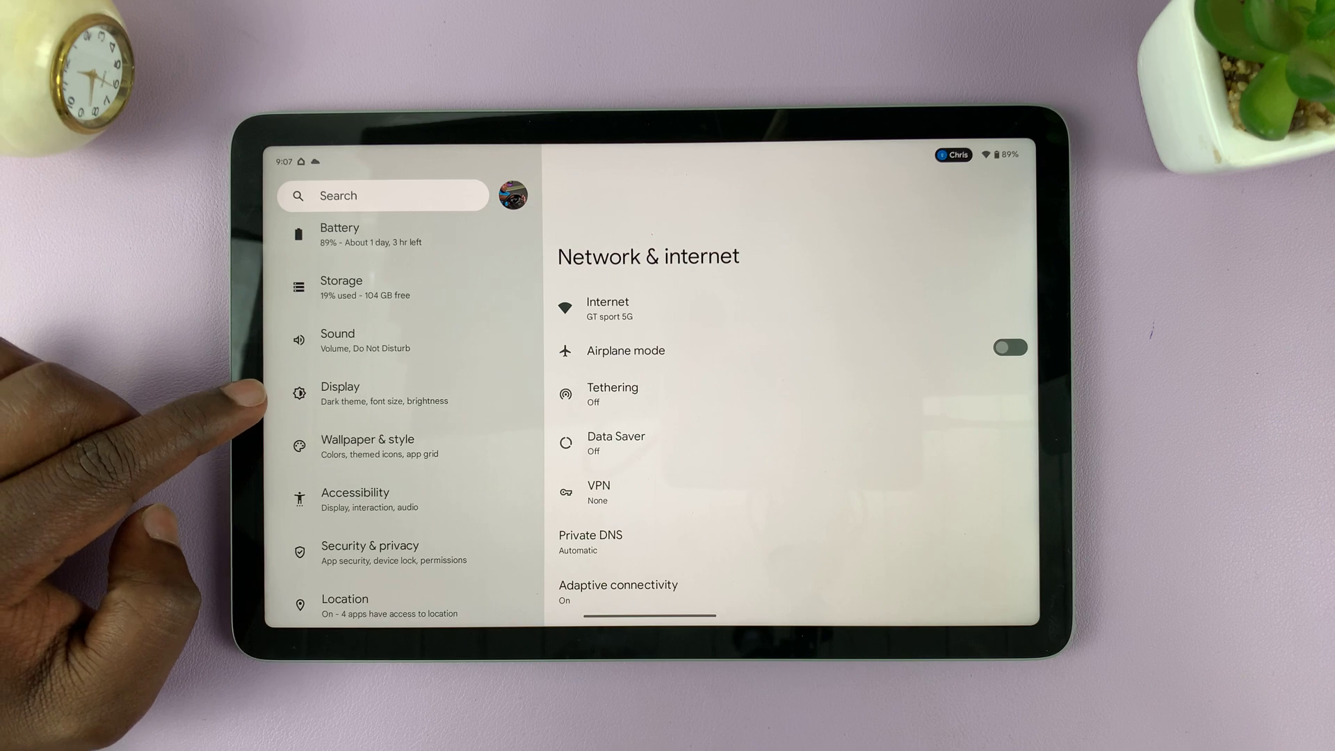
pyautogui.click(356, 393)
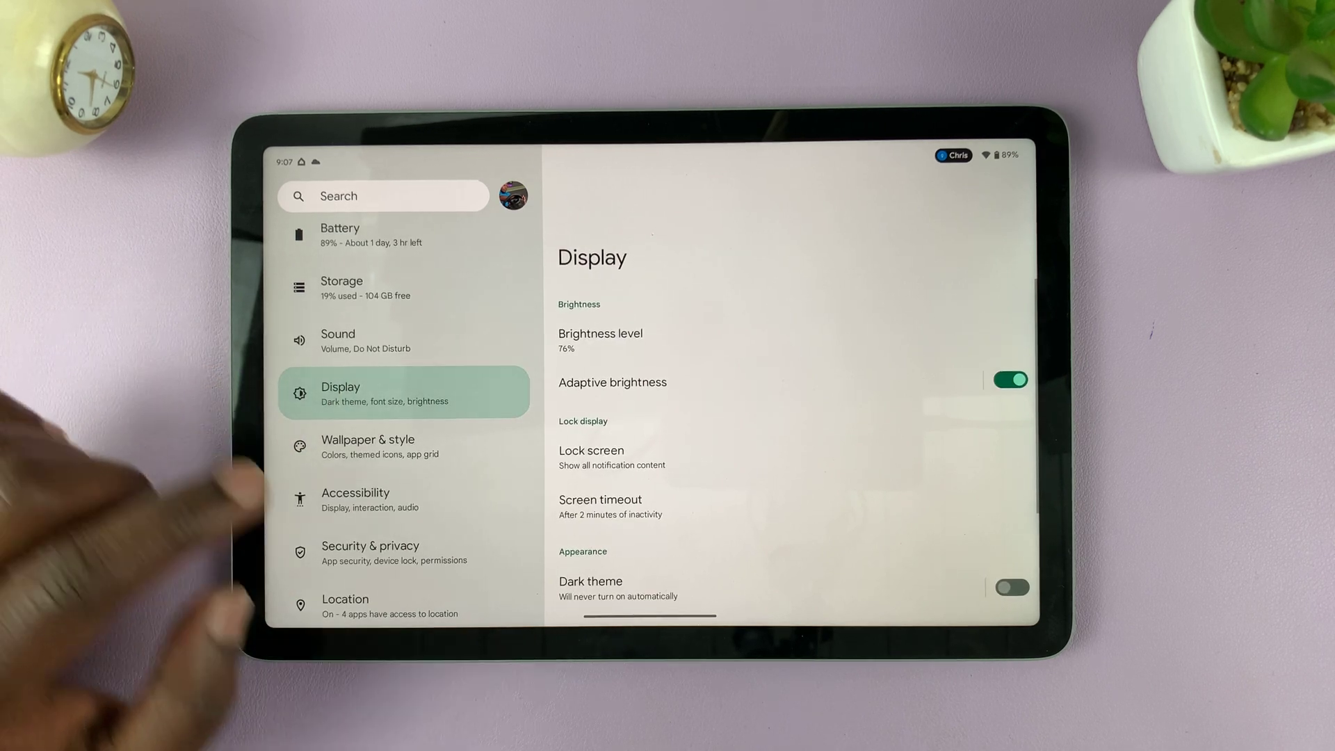
pyautogui.scroll(-3, 647, 449)
pyautogui.scroll(-2, 647, 448)
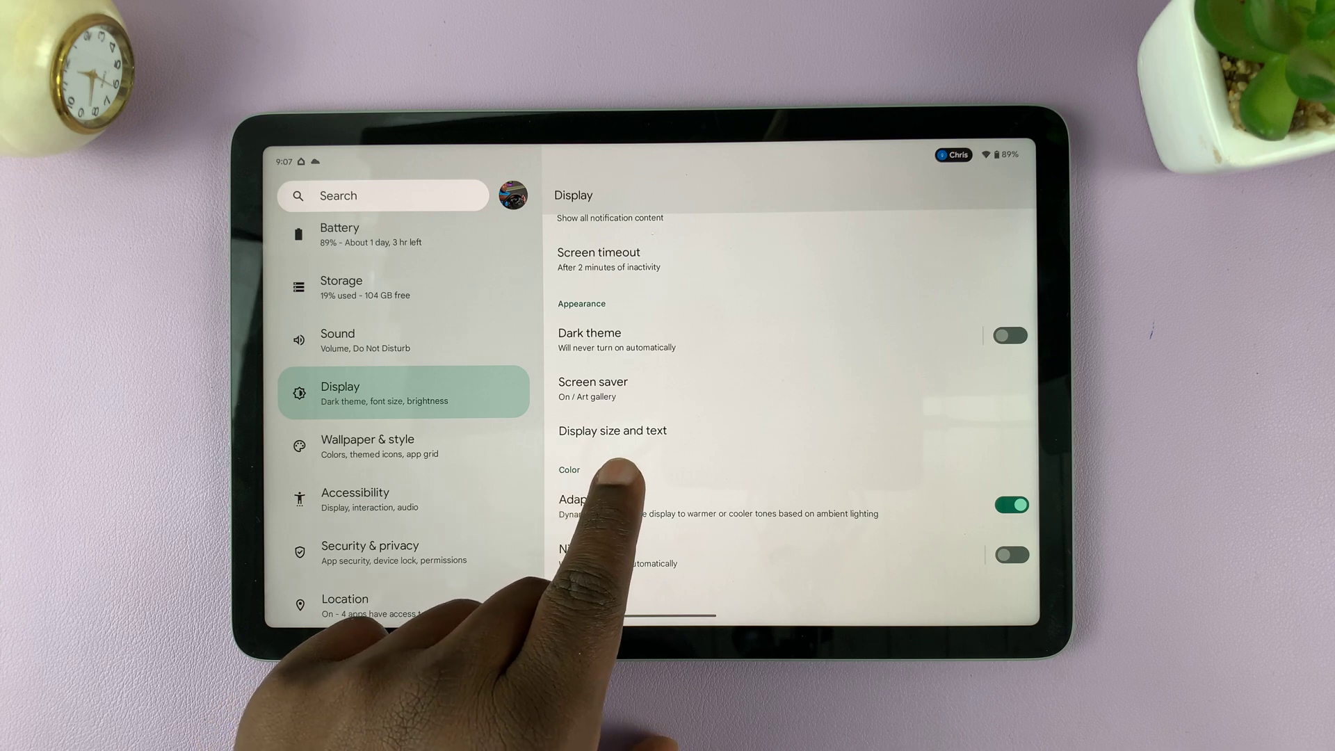
# Open 'Display size and text' and drop Display size to the smallest step.
pyautogui.click(612, 430)
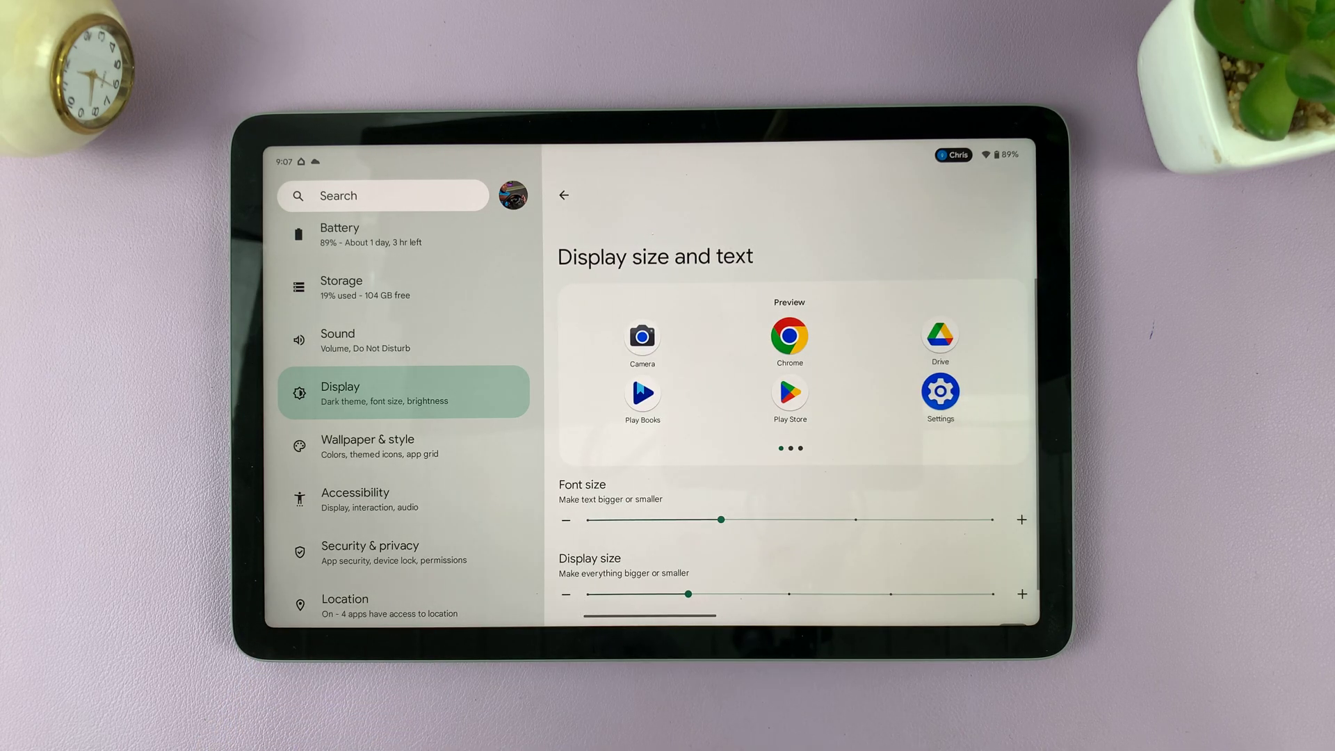
pyautogui.scroll(-3, 730, 469)
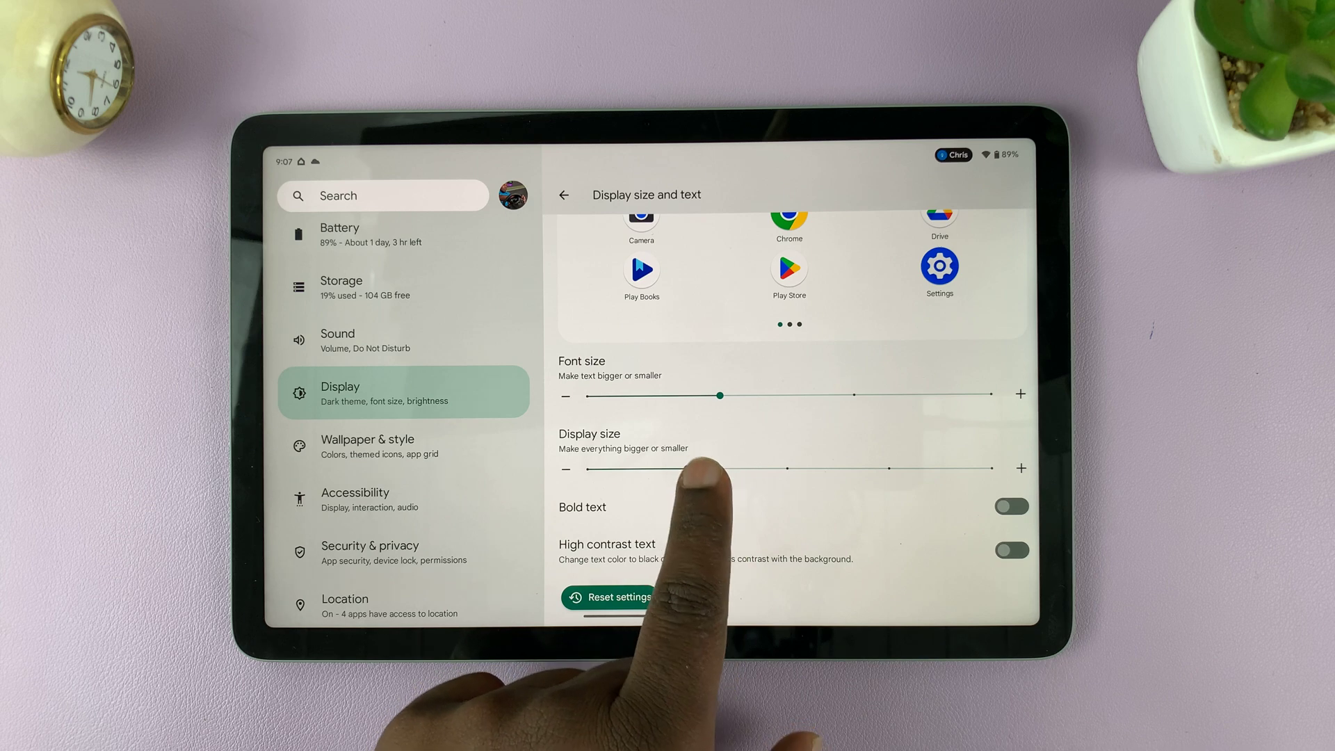
pyautogui.scroll(1, 741, 480)
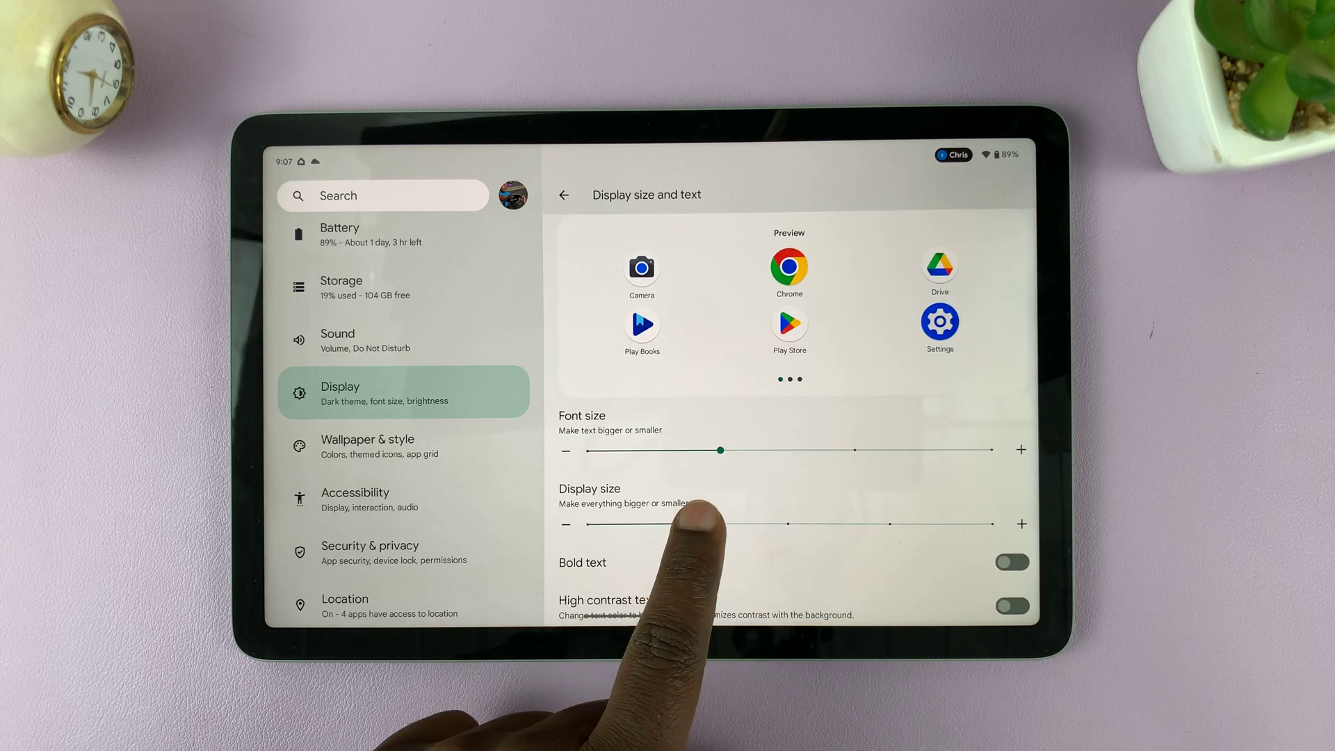
pyautogui.click(590, 449)
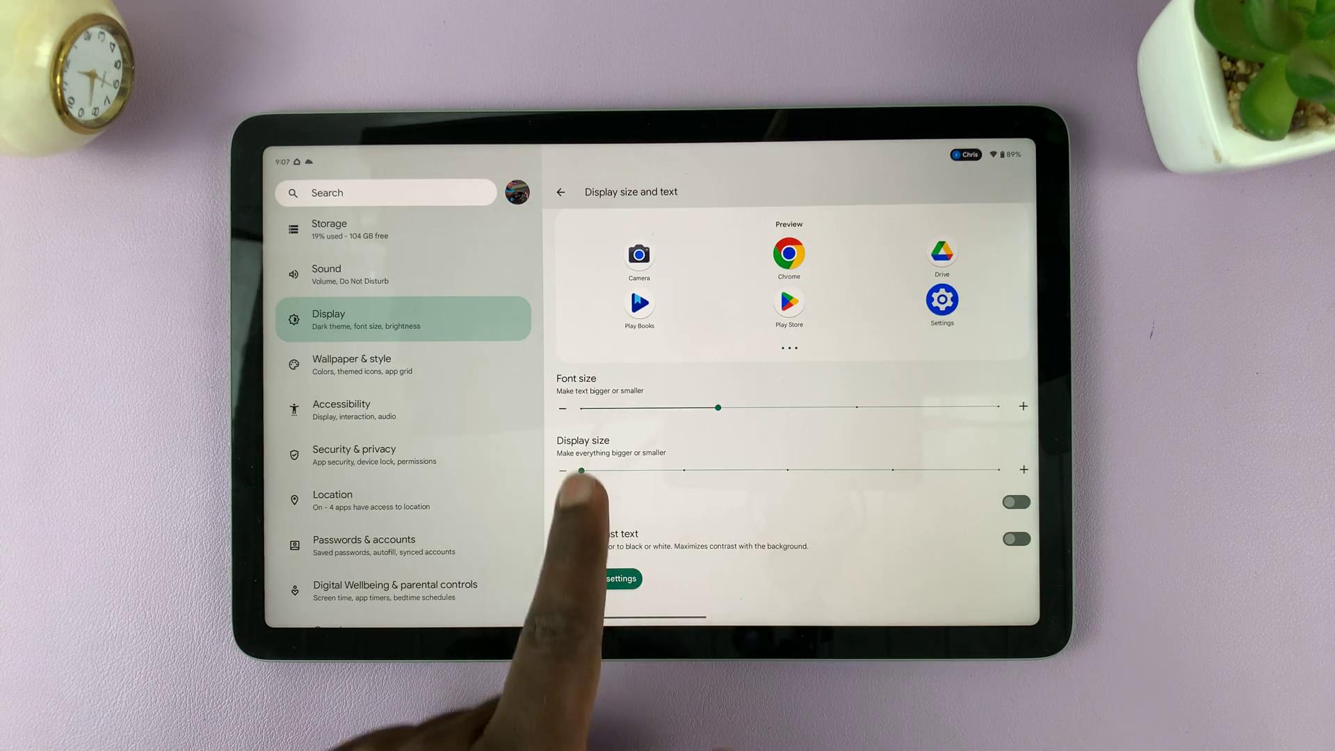
# Raise Display size notch by notch to the fourth step, then swipe up to the home screen.
pyautogui.click(683, 470)
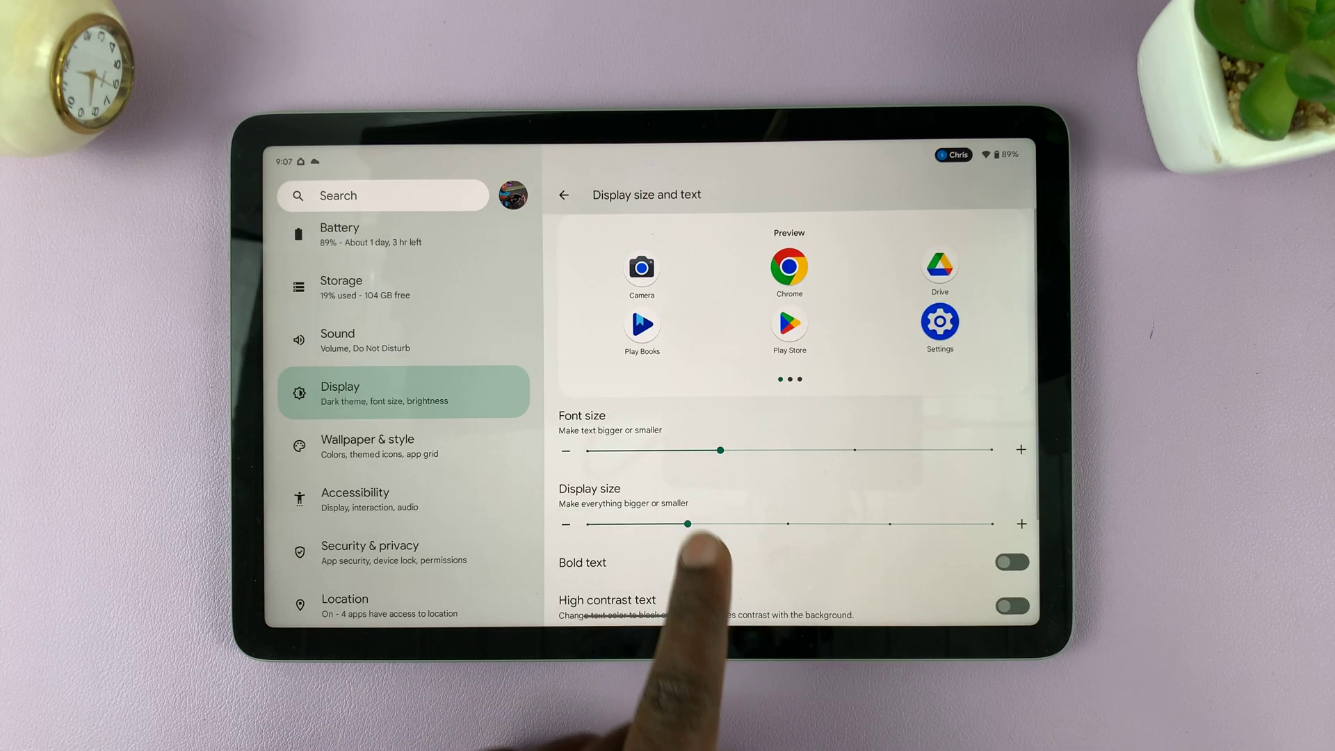
pyautogui.click(788, 524)
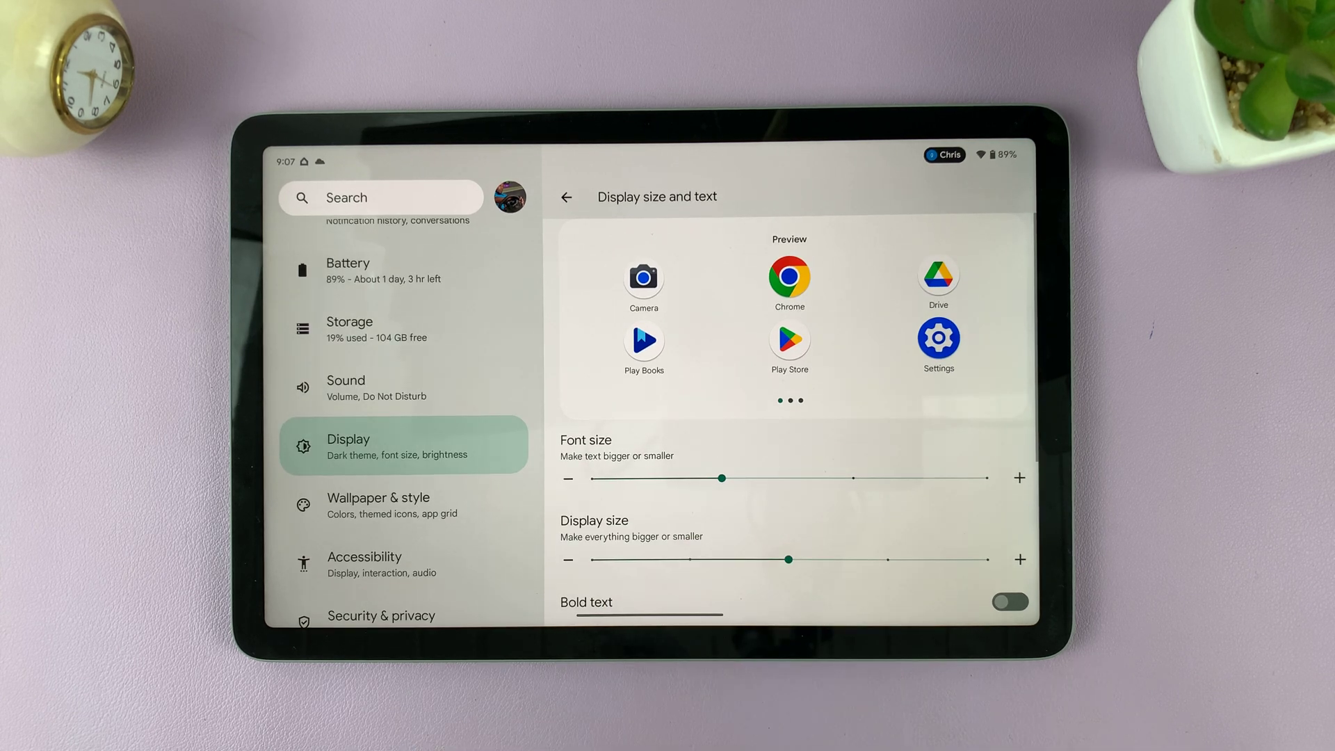
pyautogui.click(888, 560)
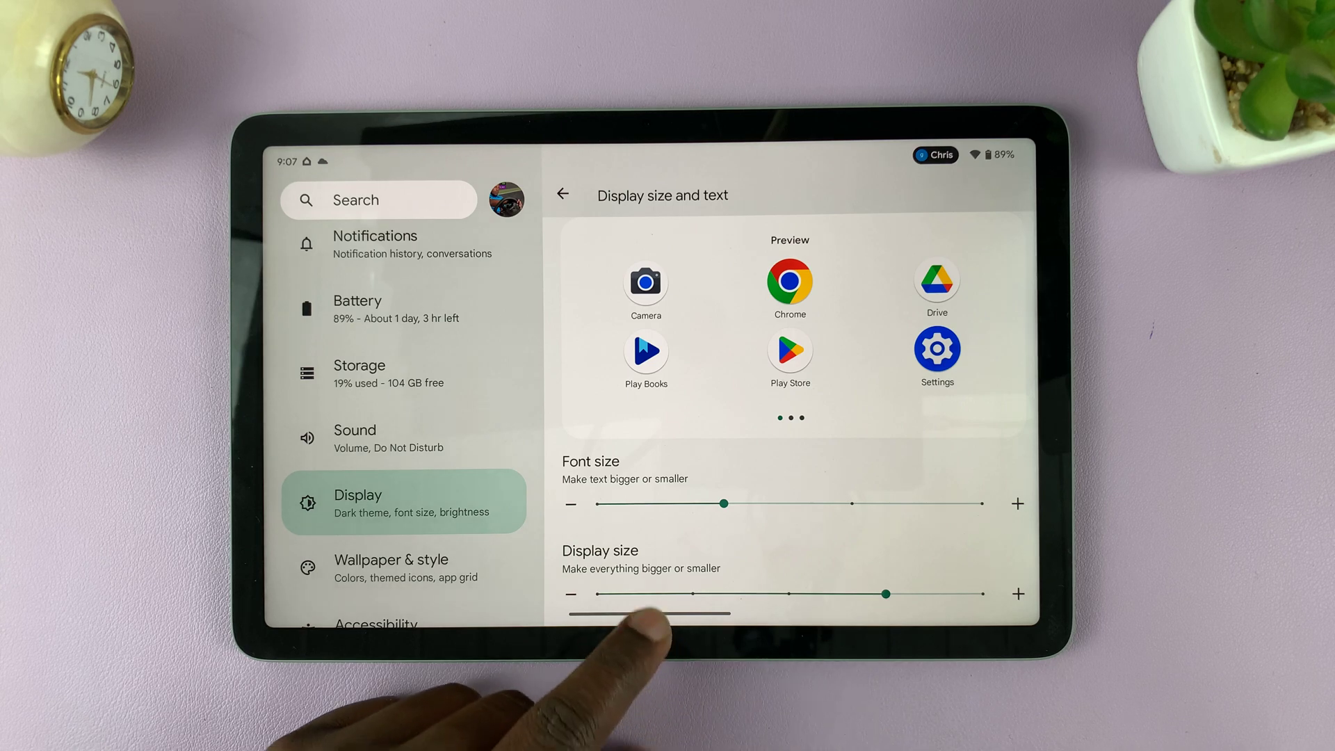
pyautogui.moveTo(649, 614); pyautogui.dragTo(650, 417)
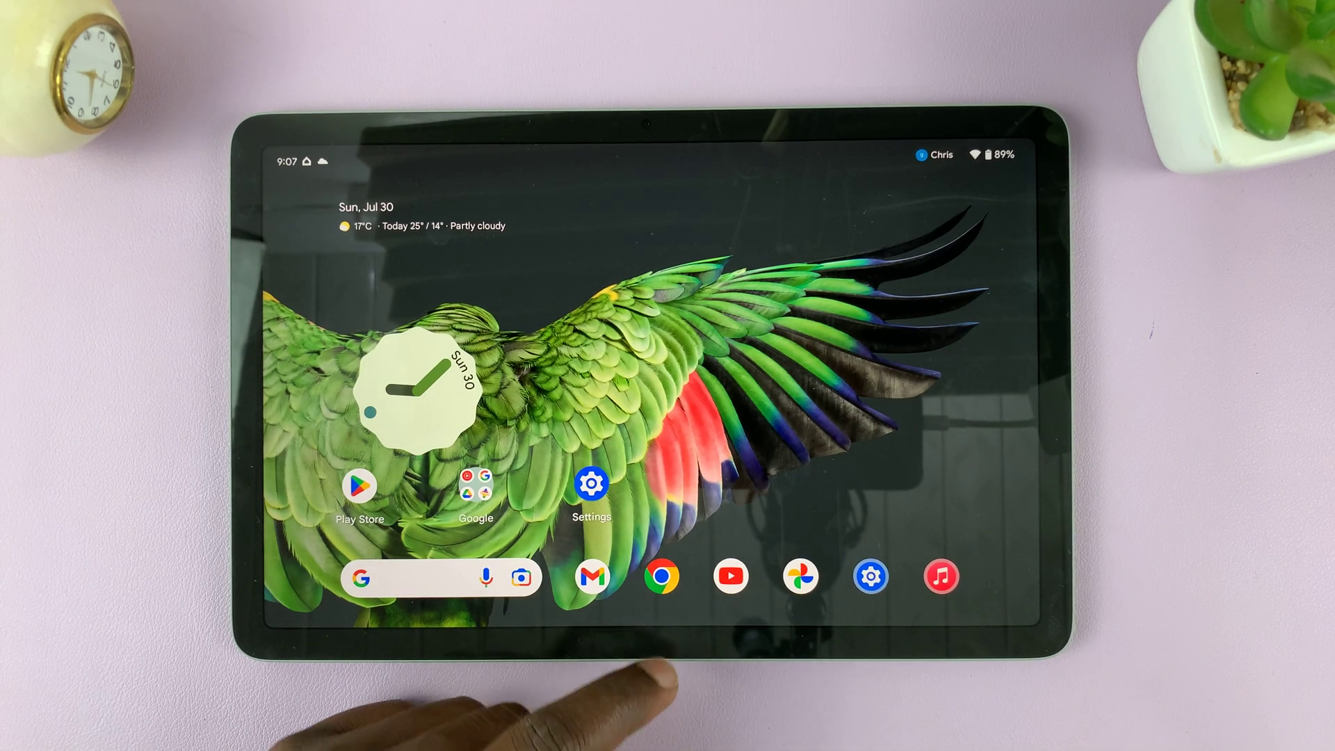
pyautogui.click(591, 482)
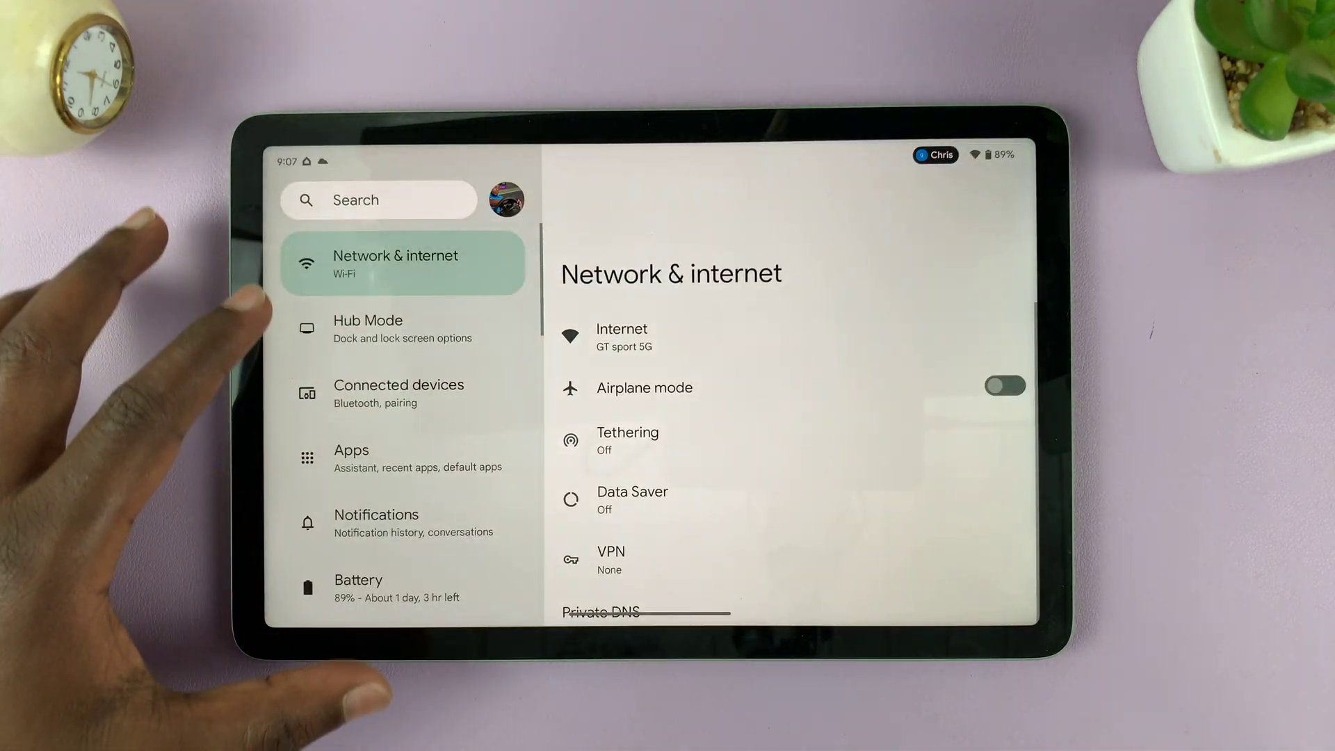
pyautogui.scroll(-5, 313, 438)
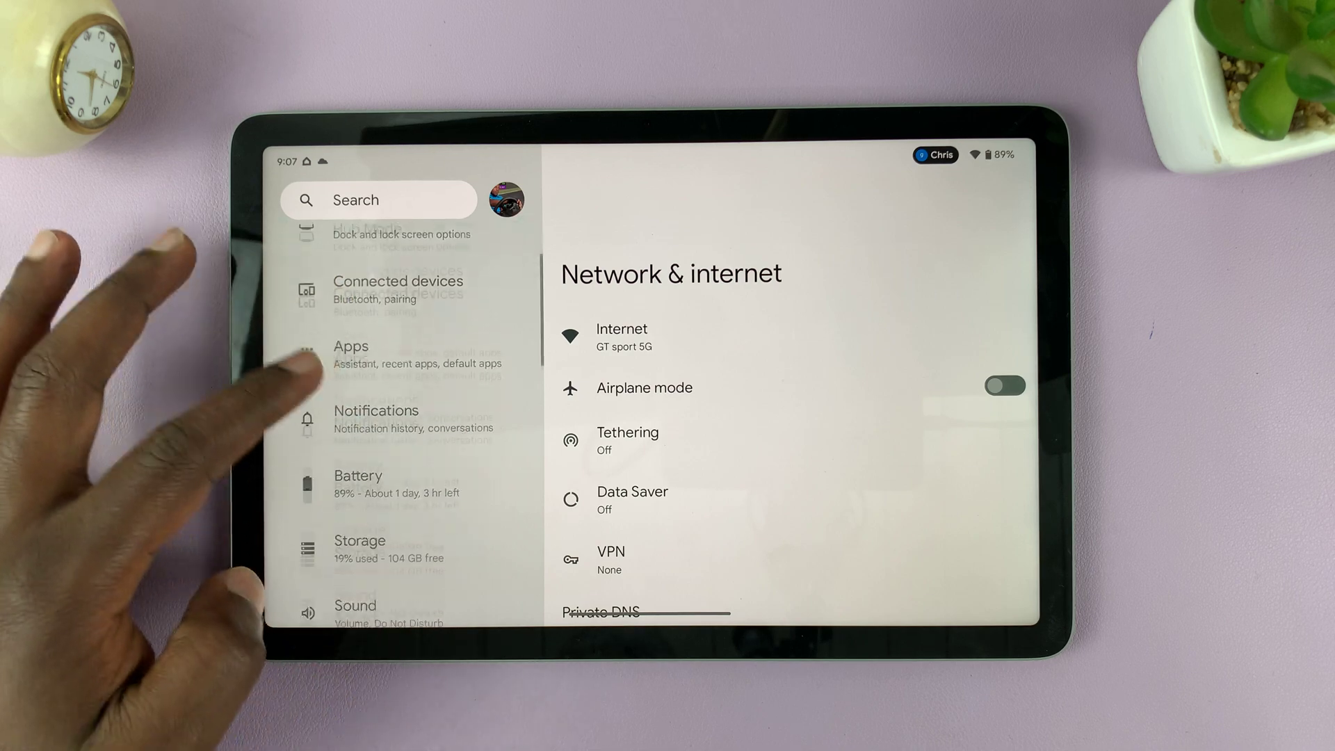
pyautogui.scroll(-5, 313, 438)
pyautogui.click(355, 371)
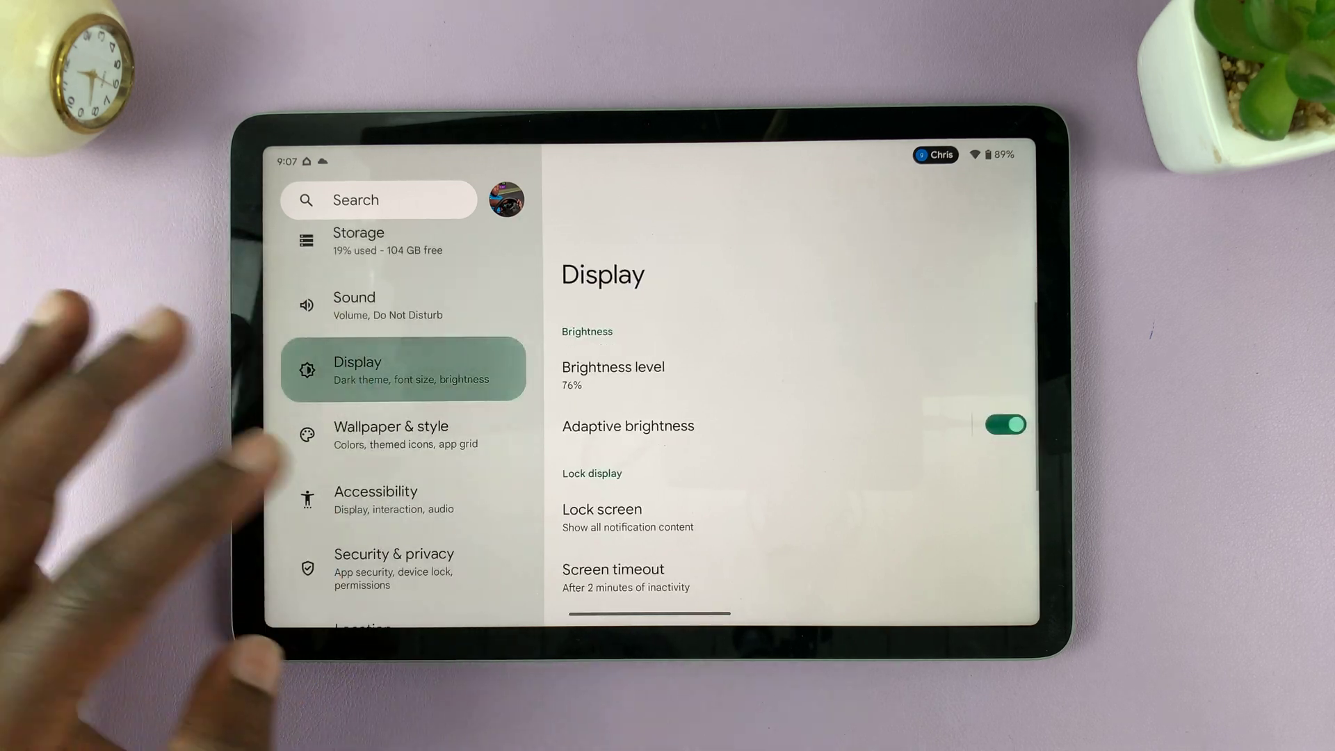
pyautogui.scroll(-5, 731, 438)
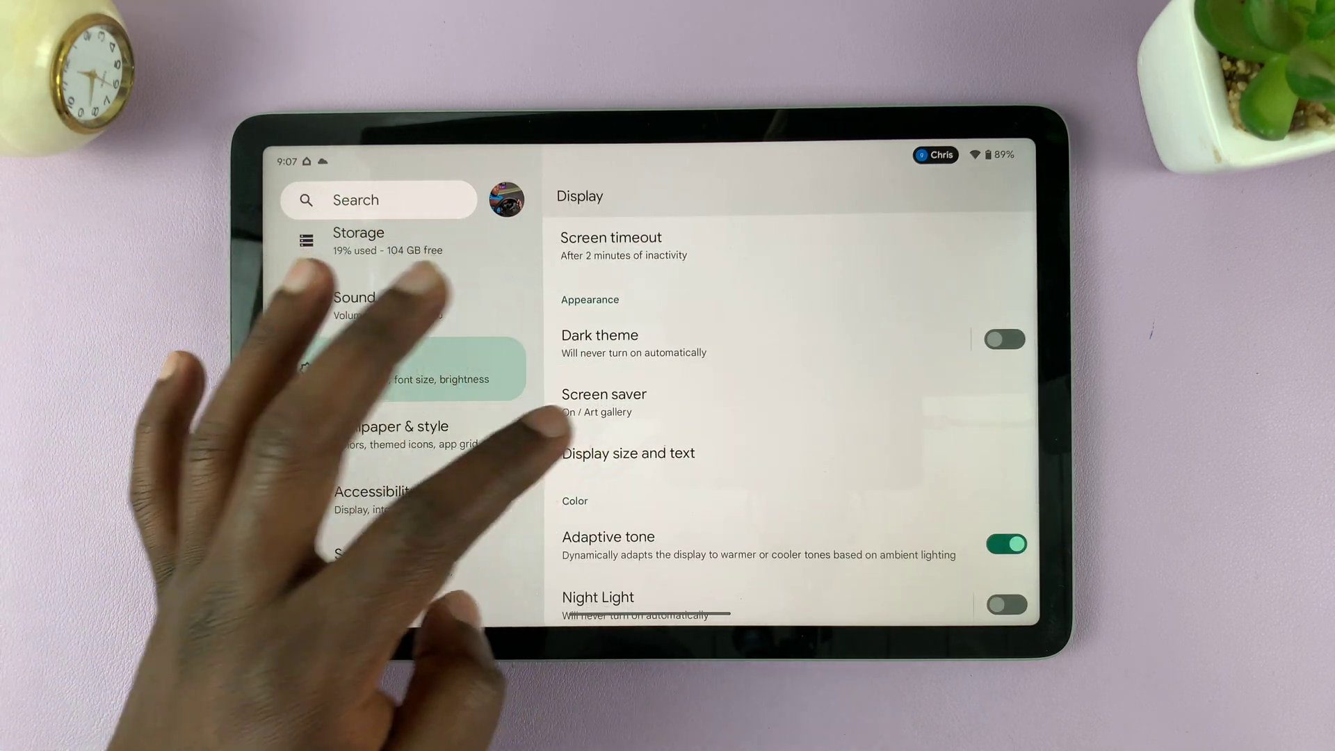
pyautogui.click(628, 453)
pyautogui.scroll(-3, 783, 470)
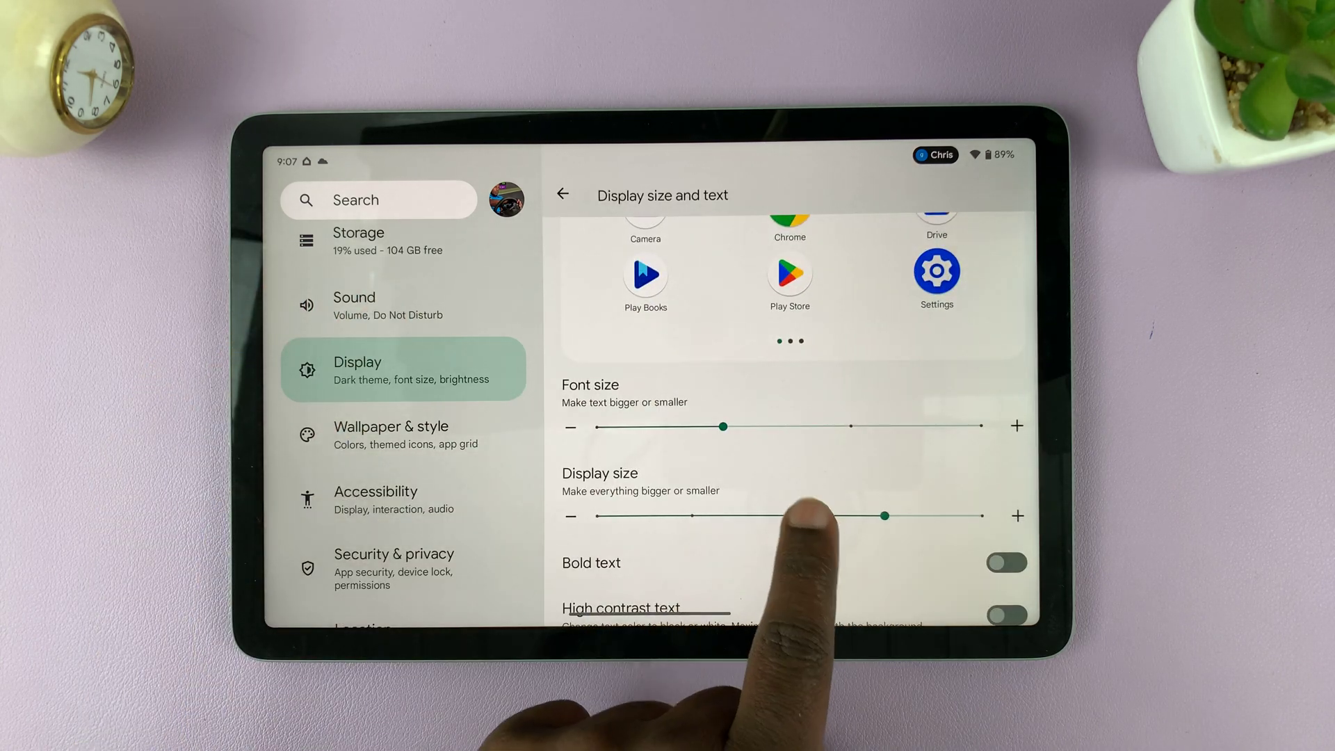
# Lower Display size from the third notch back to the default second step.
pyautogui.click(788, 515)
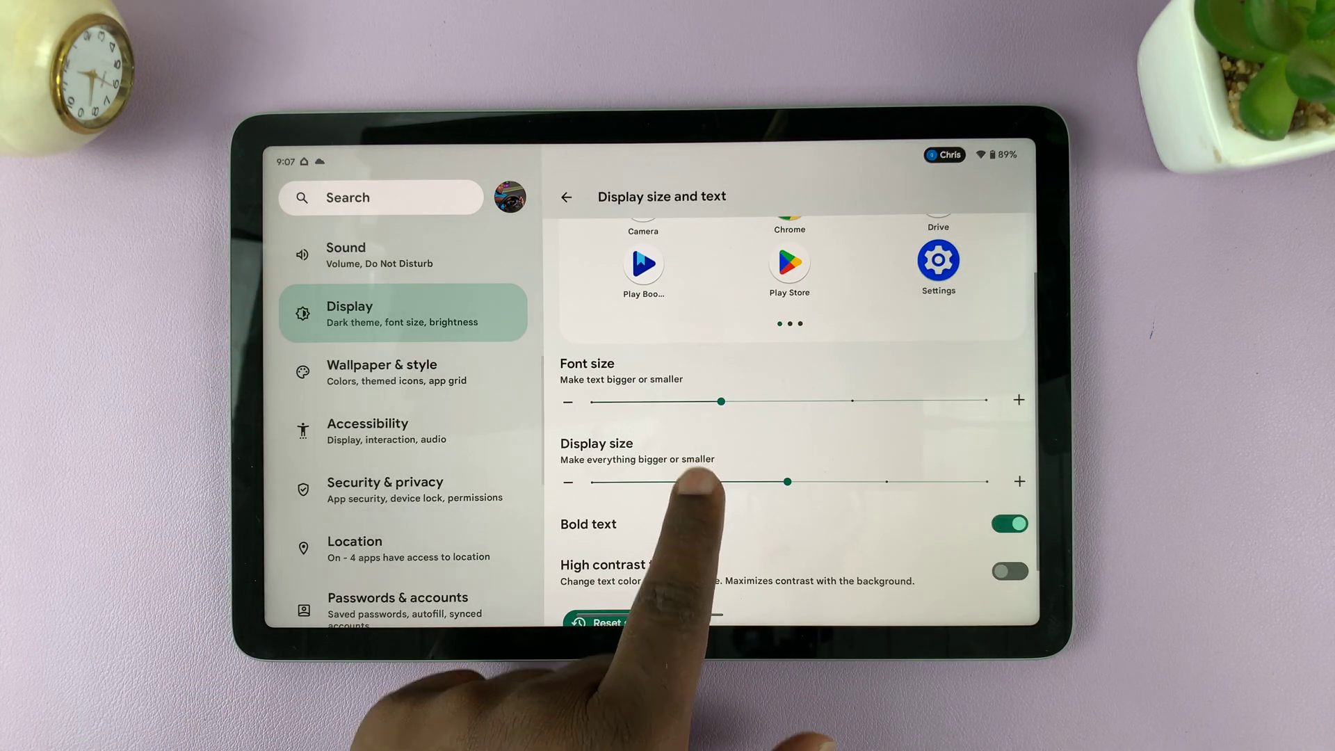
pyautogui.click(689, 483)
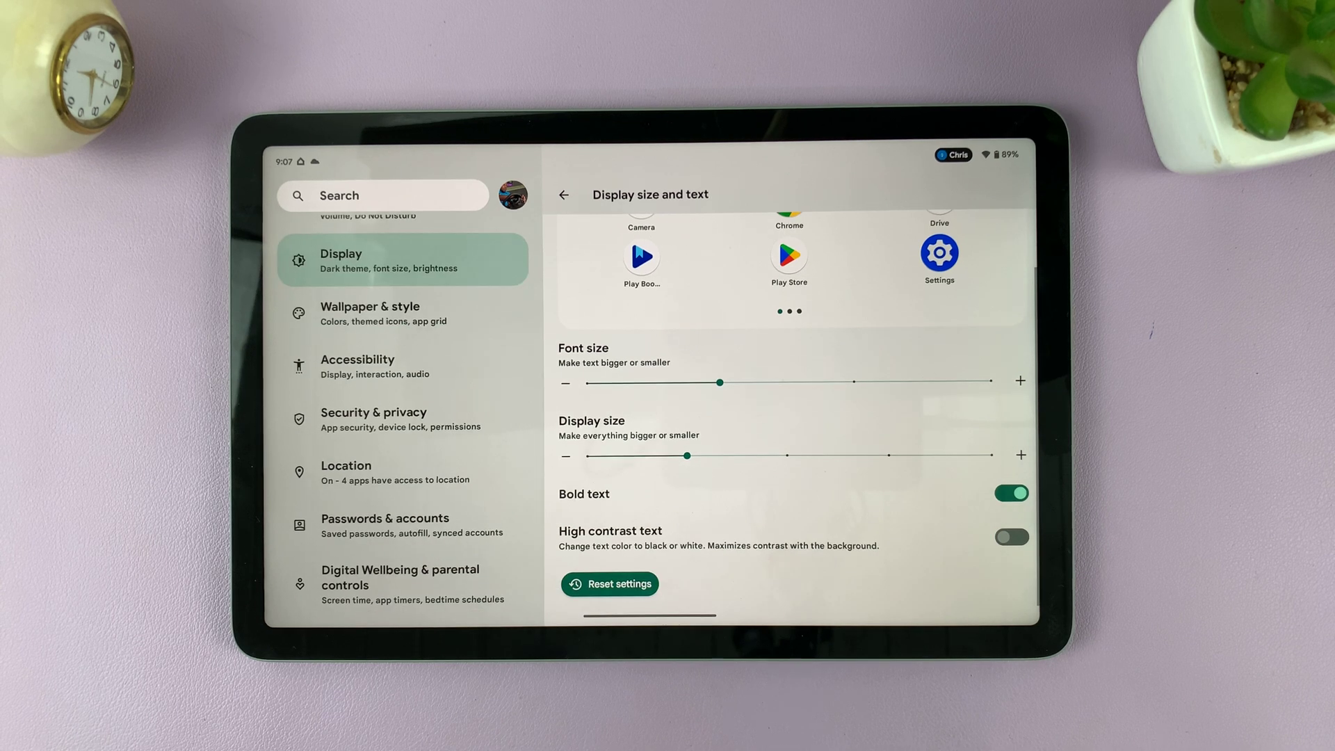